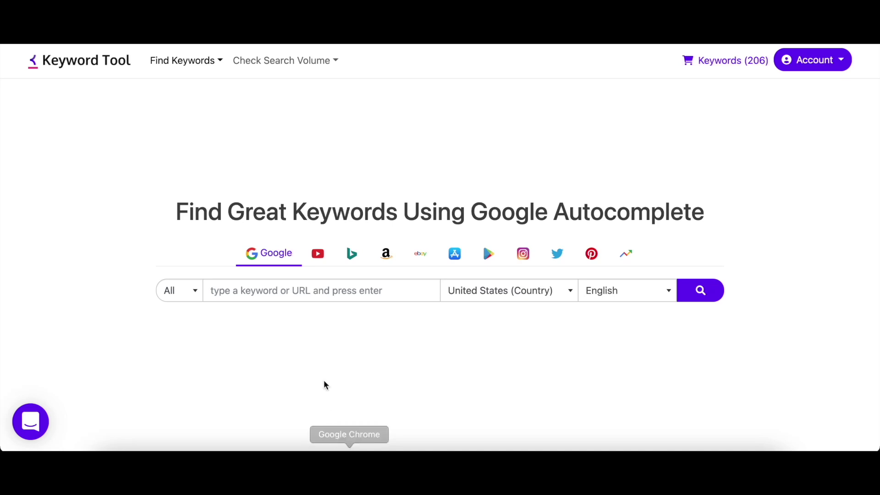
Step: Go to the Google search volume checker and highlight its 700-keyword limit note
left_click(298, 59)
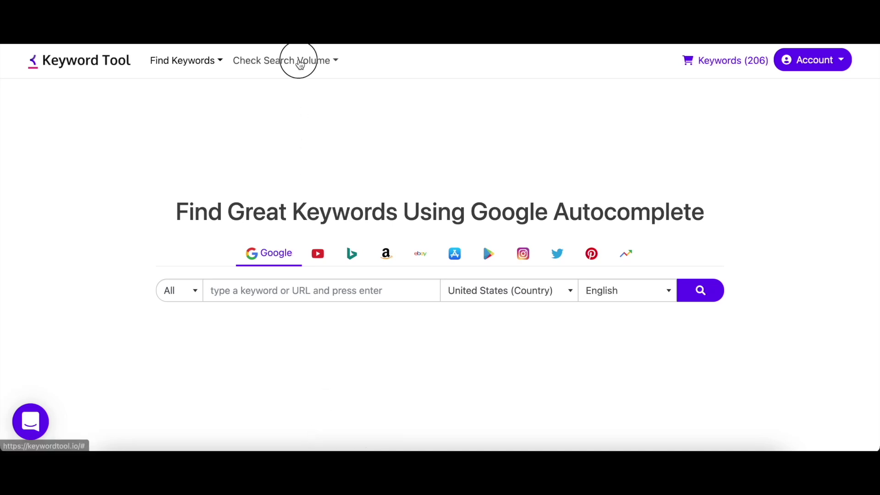
left_click(290, 87)
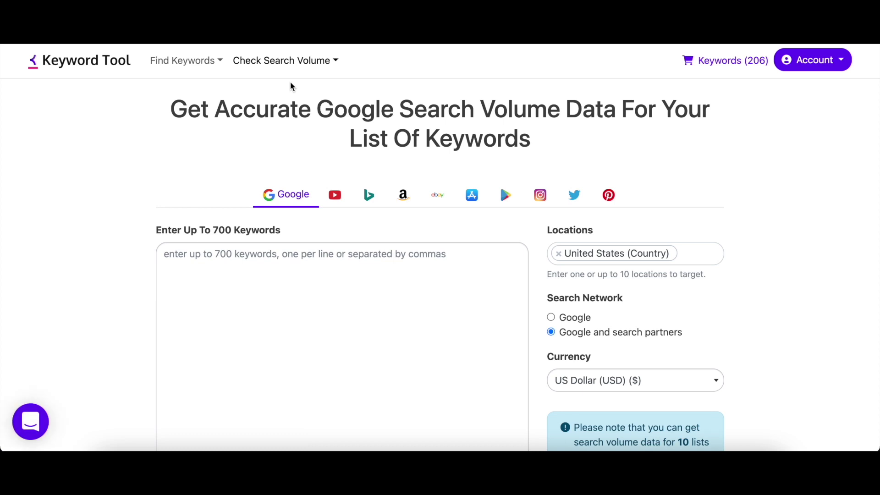
left_click_drag(155, 232, 284, 242)
left_click(324, 241)
Step: Search keyword suggestions for 'ice cream' and highlight the 698 total count
scroll(345, 237, "down", 1)
scroll(345, 235, "up", 1)
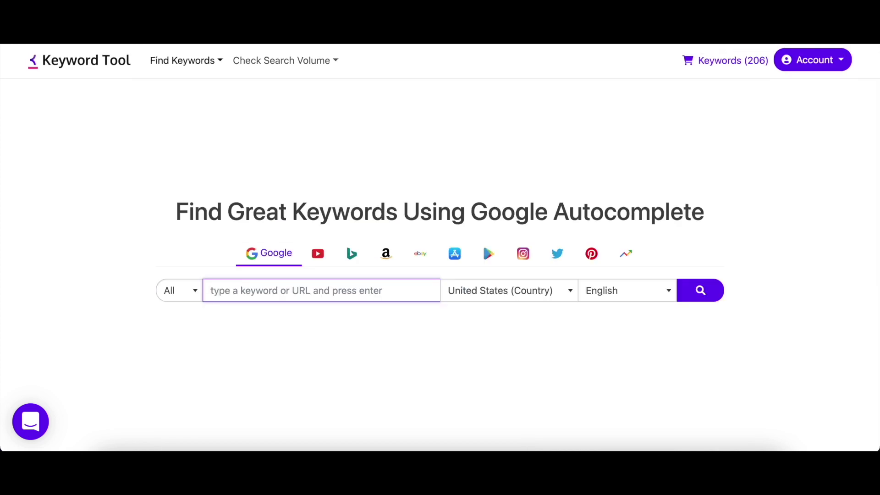
type("ice cream")
key("Return")
left_click_drag(47, 231, 88, 245)
left_click(88, 245)
Step: Replace the query with 'chocolate', search, and highlight the 709 total count
left_click(183, 144)
left_click_drag(183, 144, 79, 143)
type("chocolate")
key("Return")
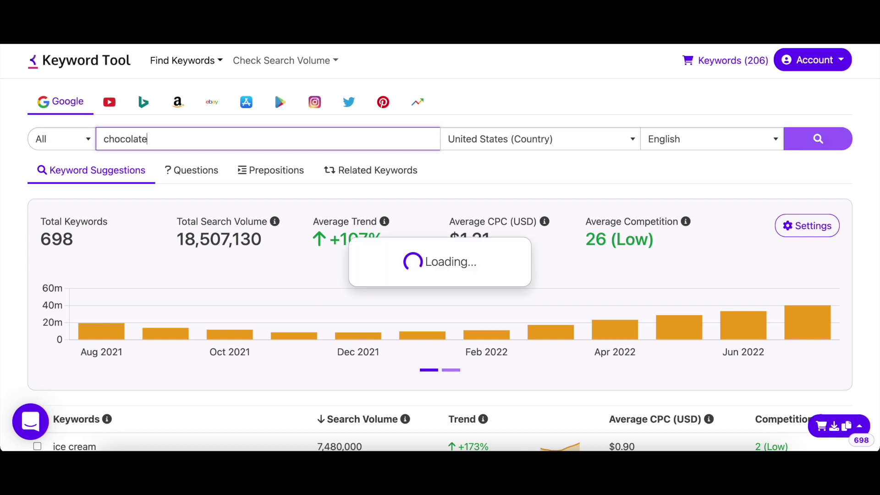
left_click_drag(41, 234, 89, 238)
left_click(90, 240)
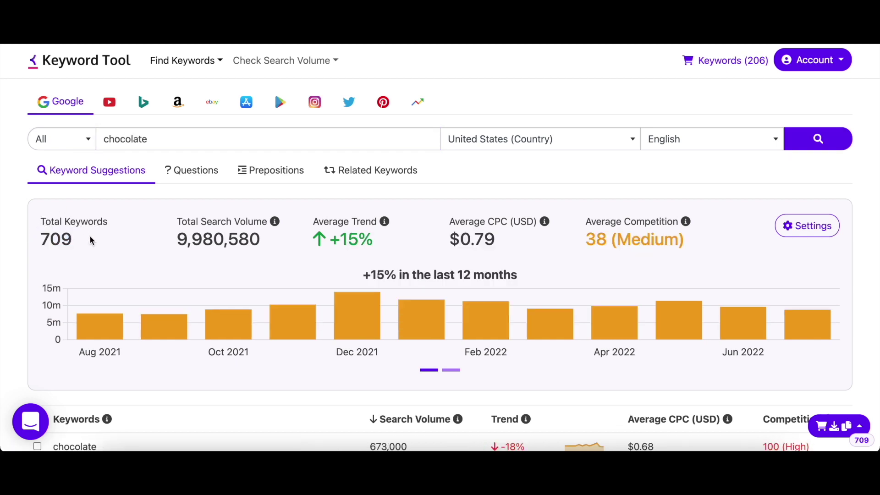
Step: Search suggestions for 'chips', then return to the search volume checker page
left_click(133, 141)
double_click(133, 141)
type("chips")
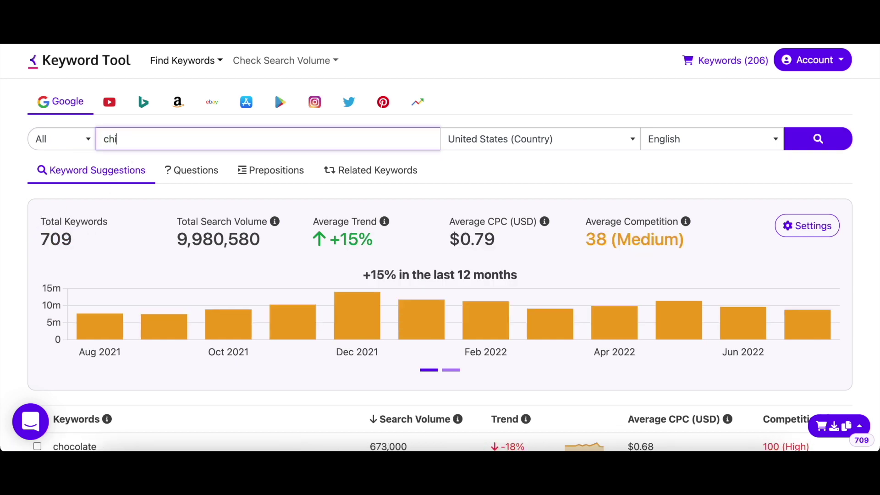
key("Return")
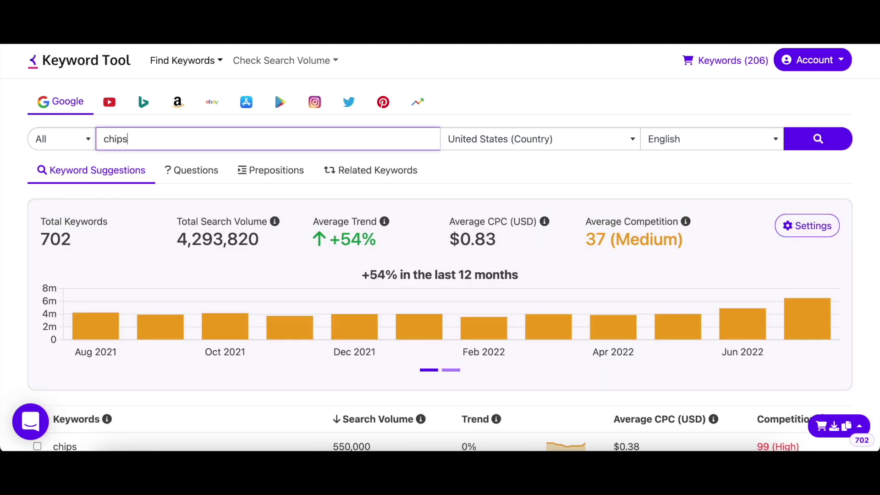
left_click(284, 60)
left_click_drag(171, 109, 548, 141)
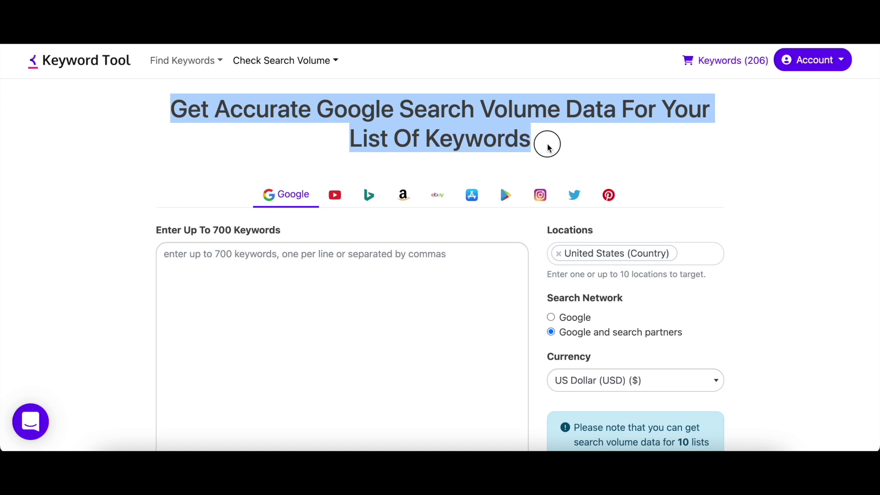
Step: Paste the iPhone 14, MacBook Air and AirPods keyword list into the keyword box
left_click(548, 147)
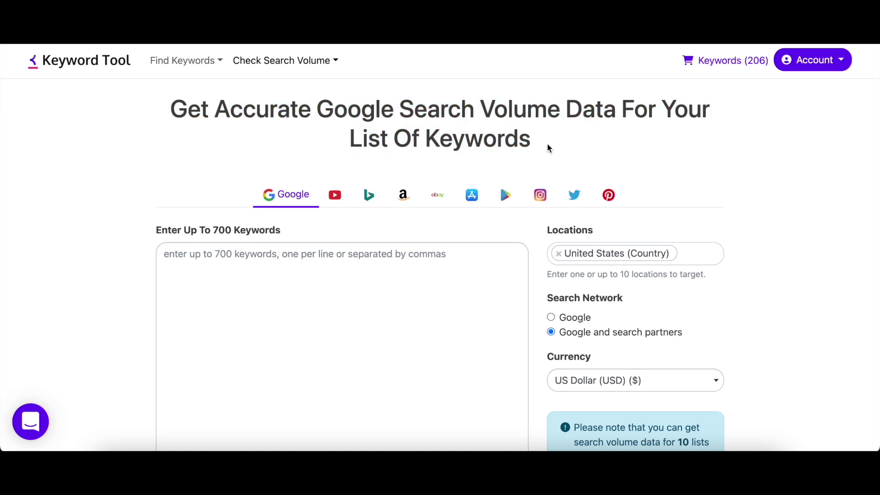
scroll(311, 188, "down", 2)
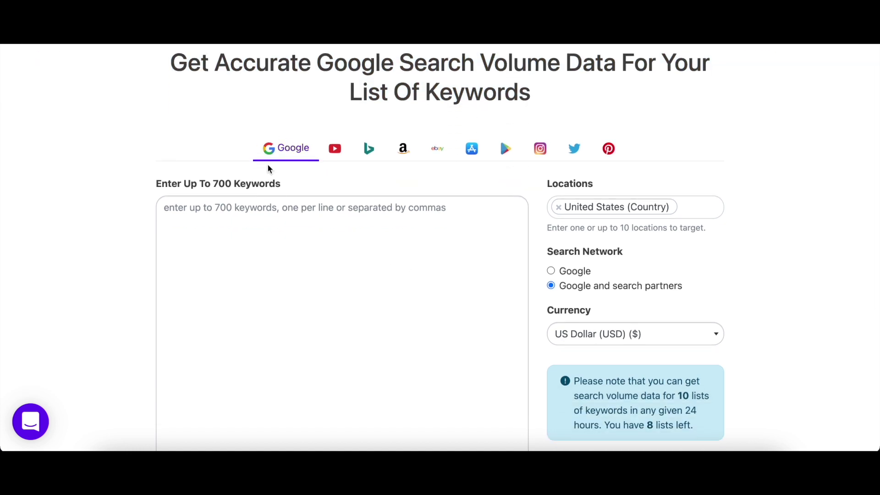
scroll(302, 176, "down", 3)
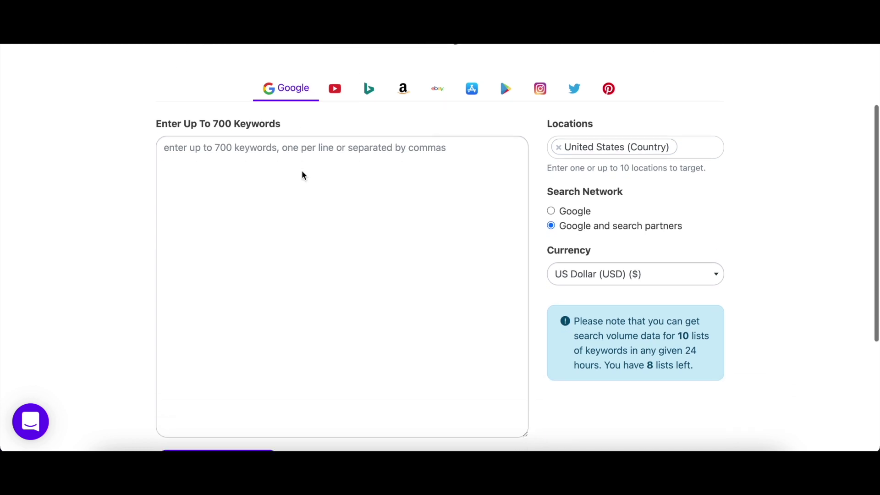
left_click(302, 171)
key("ctrl+v")
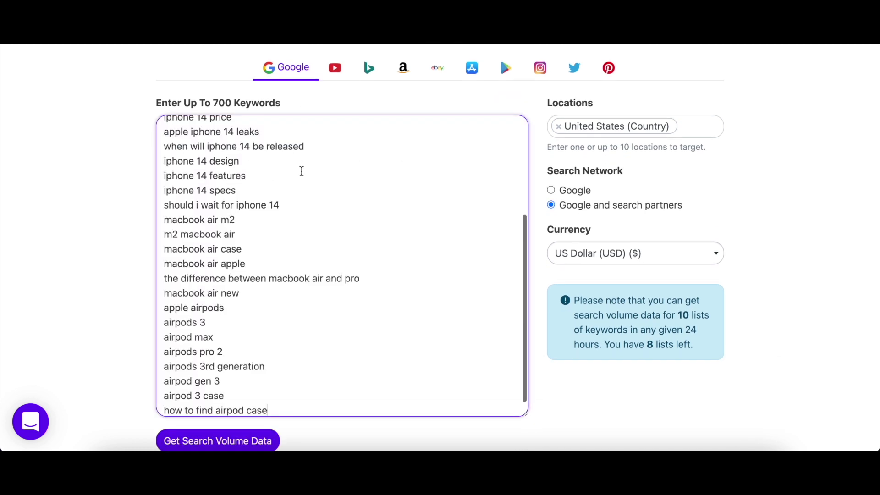
scroll(338, 196, "up", 5)
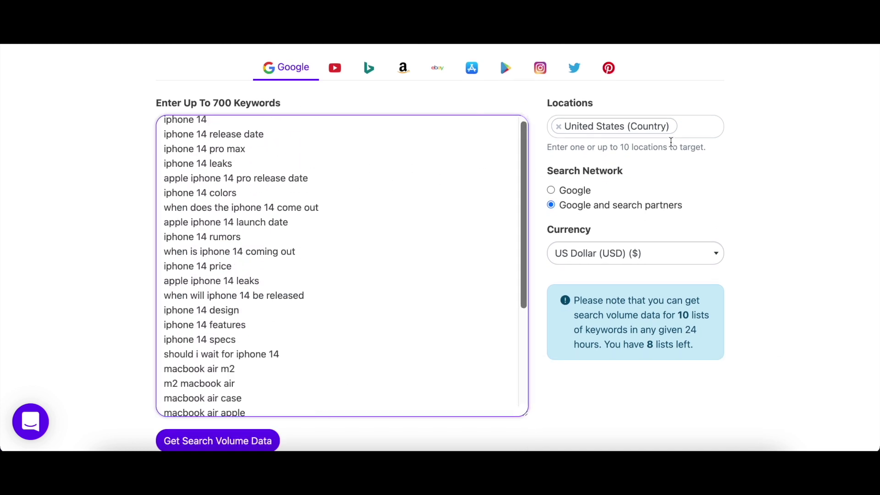
Step: Add Canada and United Kingdom as target locations alongside United States
left_click(706, 136)
type("cana")
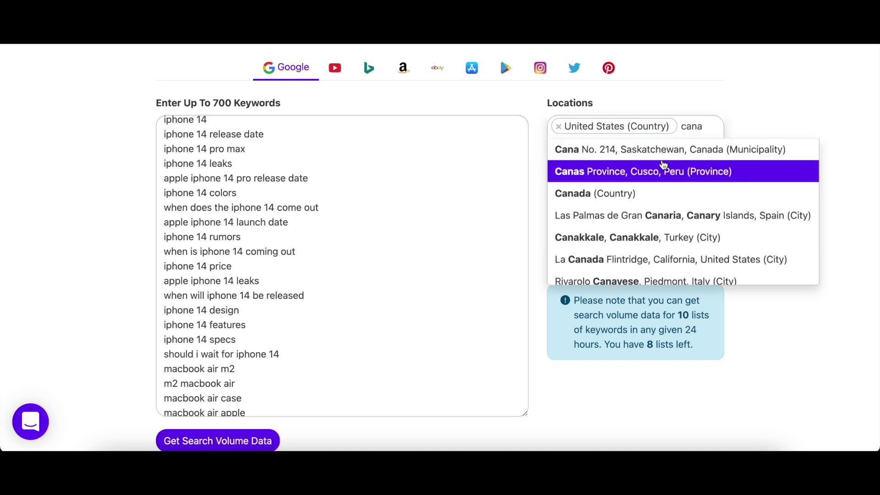
left_click(653, 187)
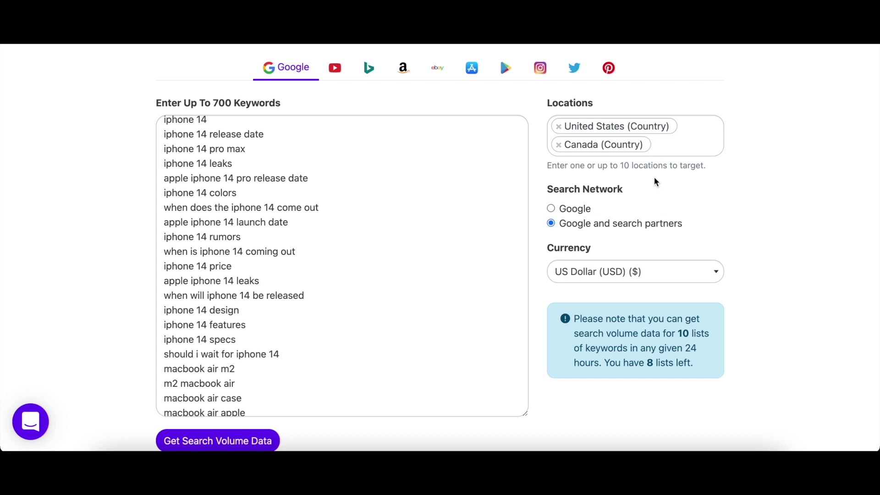
type("unite")
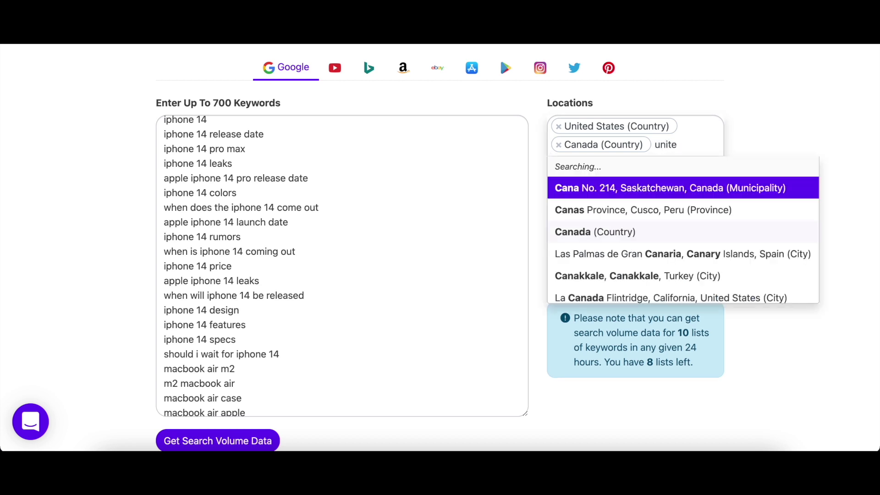
left_click(650, 170)
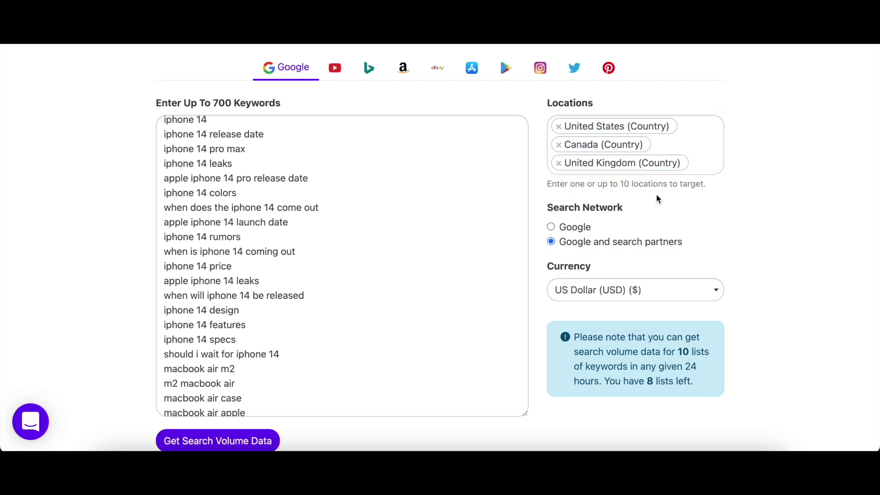
scroll(730, 273, "down", 3)
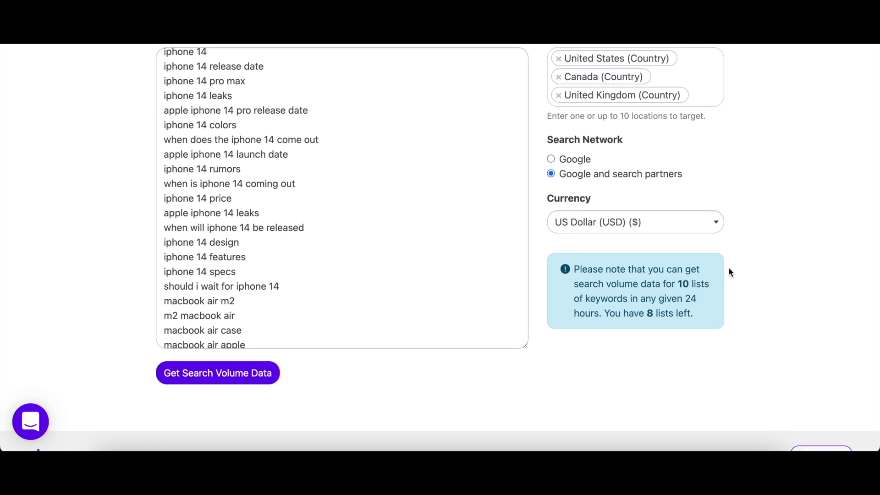
Step: Fetch search volume data and review the 31 results, led by iphone 14 at 1,500,000
left_click(250, 375)
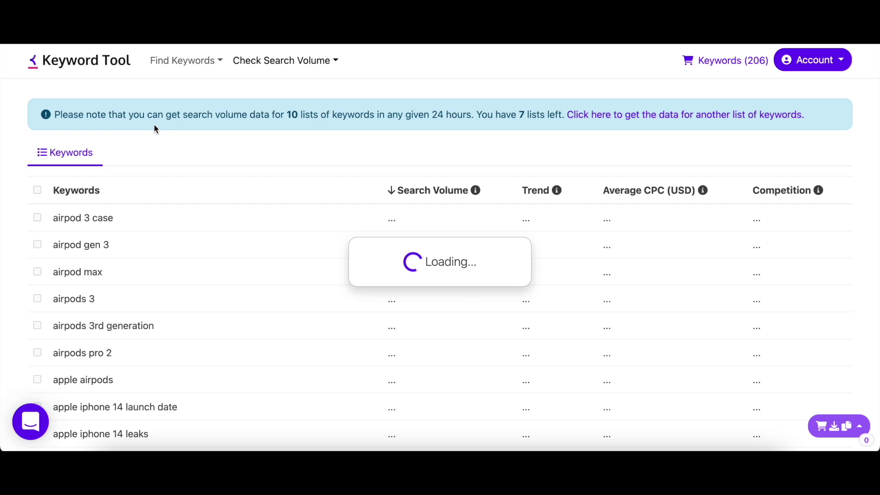
left_click_drag(290, 113, 474, 114)
left_click(455, 111)
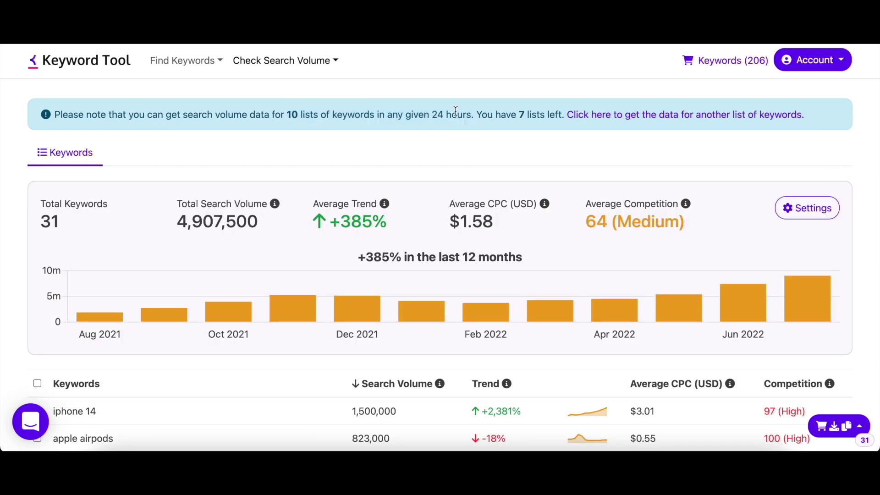
scroll(362, 163, "down", 5)
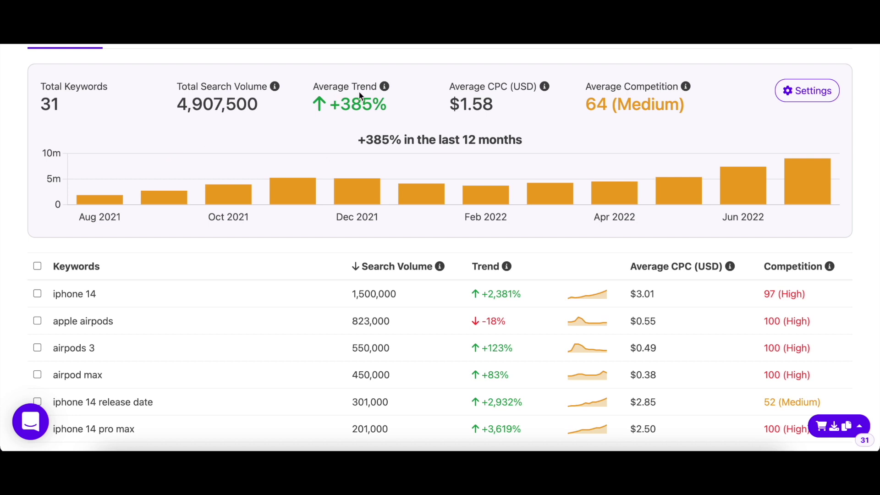
scroll(326, 322, "down", 10)
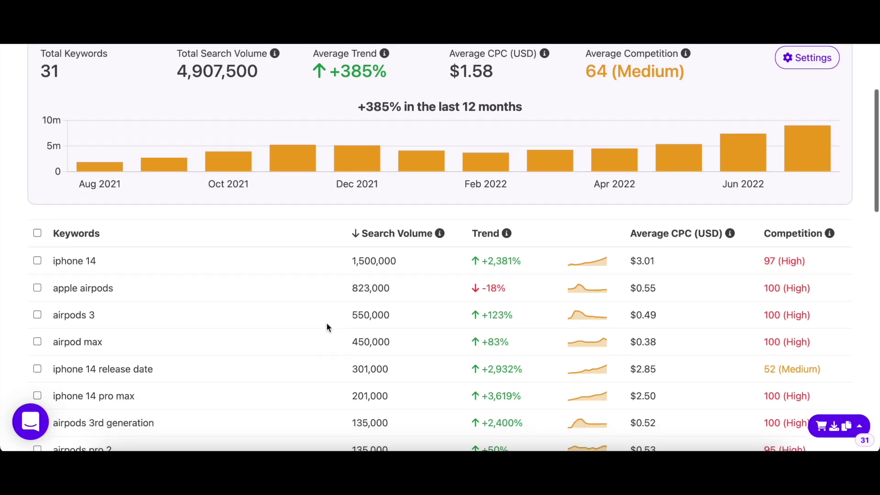
scroll(326, 325, "down", 12)
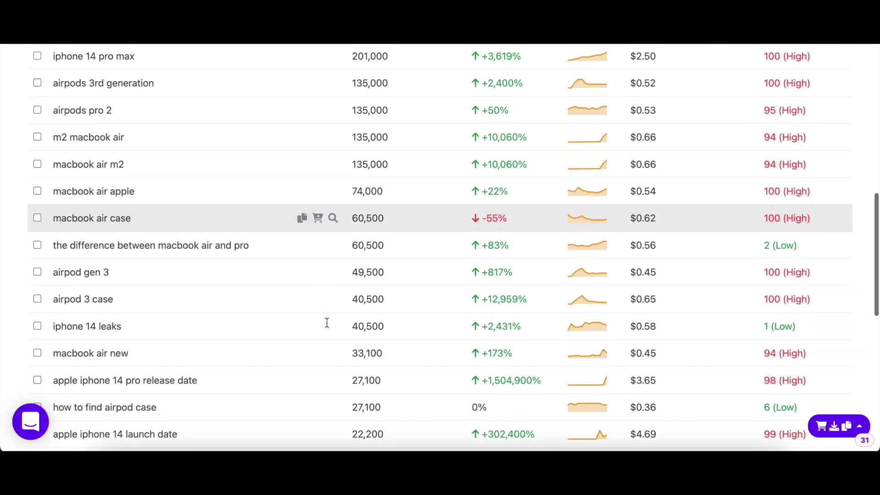
scroll(326, 323, "down", 7)
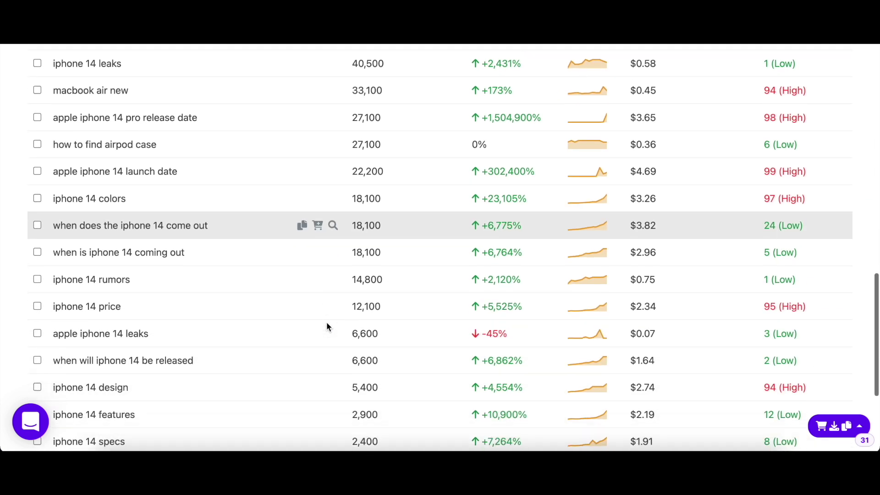
scroll(326, 321, "down", 5)
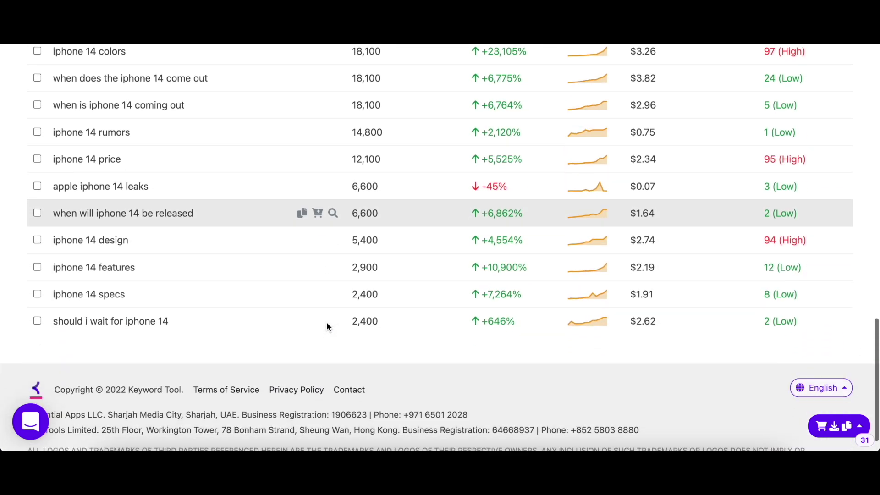
scroll(326, 321, "up", 3)
scroll(326, 322, "up", 20)
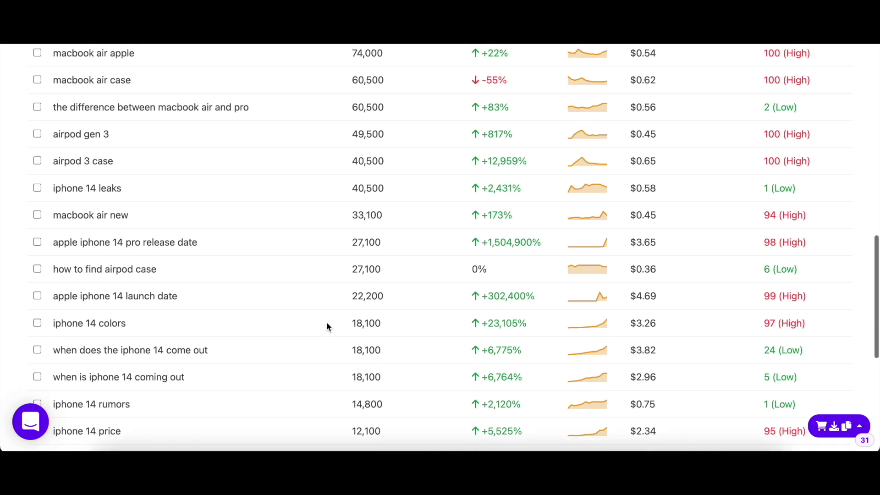
scroll(326, 322, "up", 6)
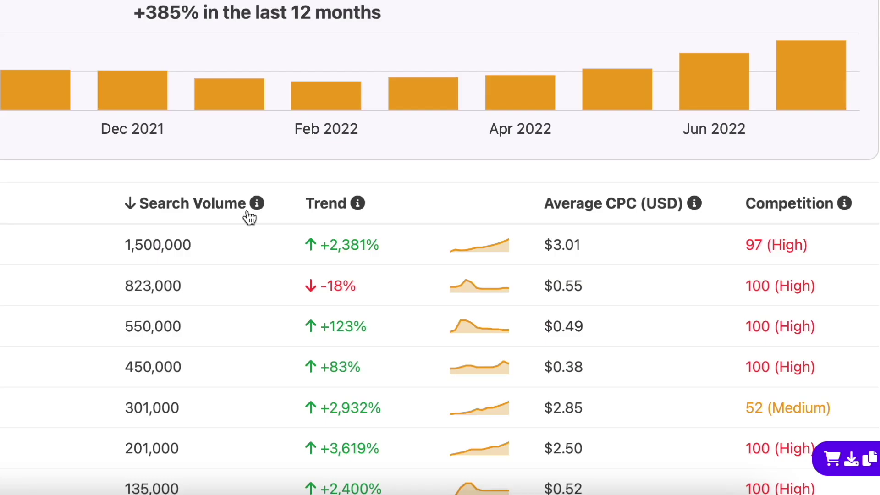
mouse_move(438, 259)
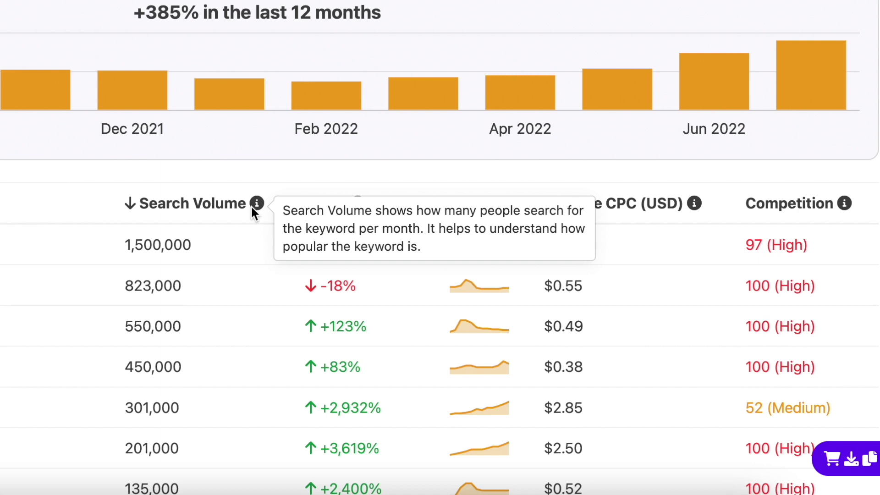
mouse_move(358, 204)
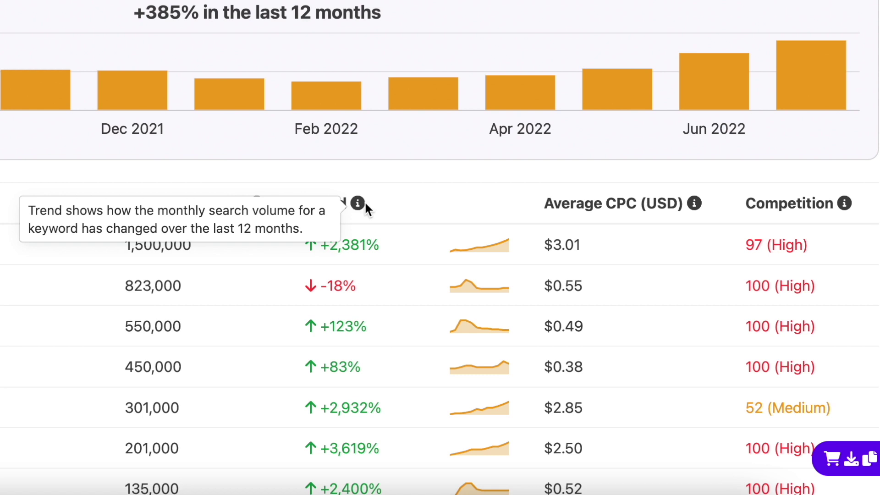
mouse_move(460, 247)
mouse_move(463, 411)
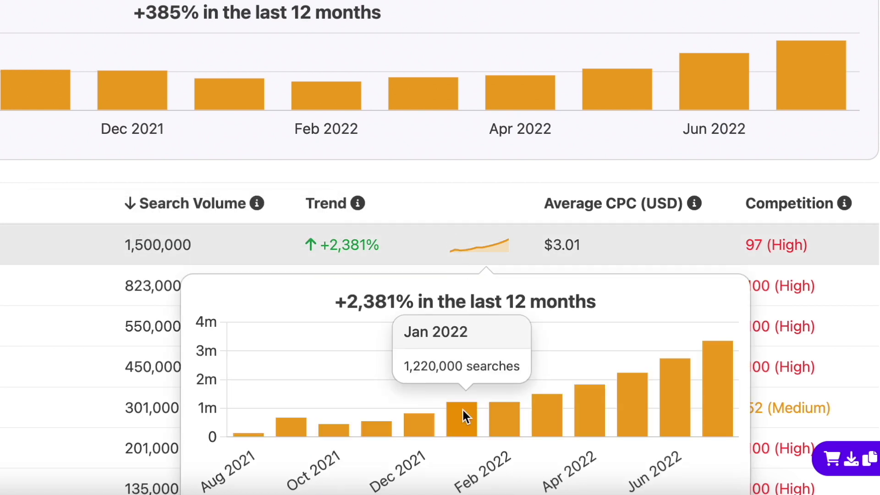
mouse_move(501, 420)
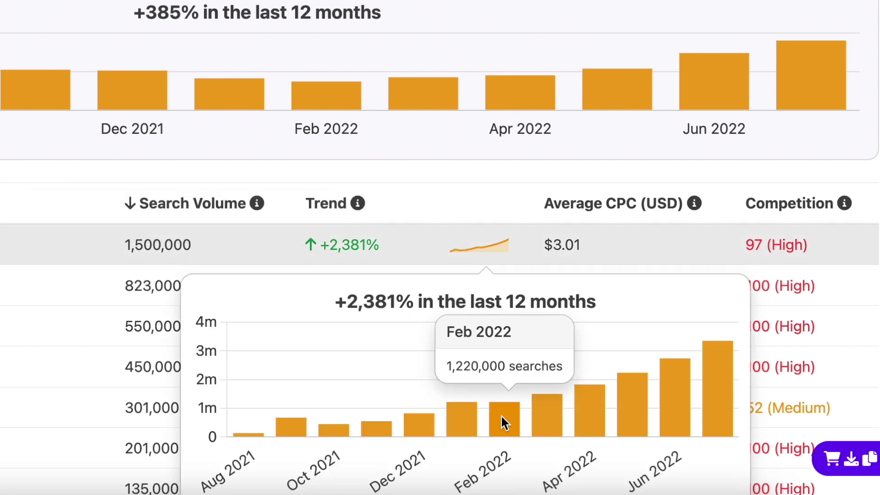
mouse_move(539, 420)
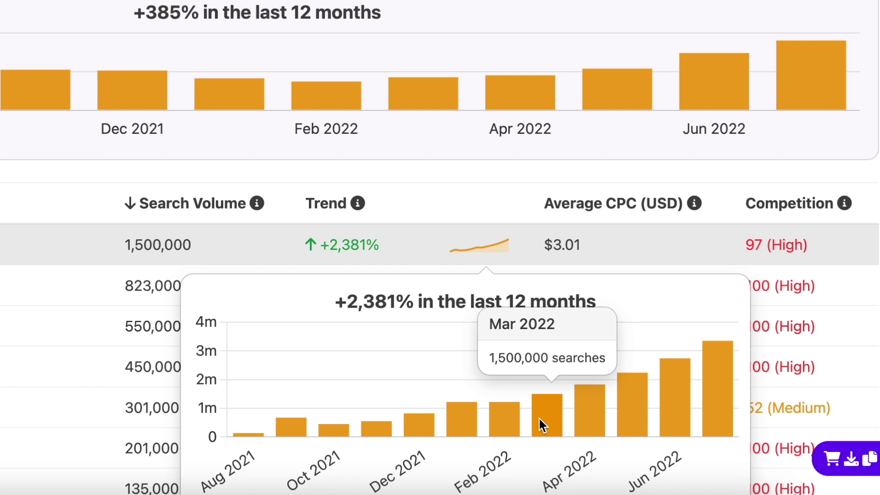
mouse_move(585, 417)
left_click(467, 204)
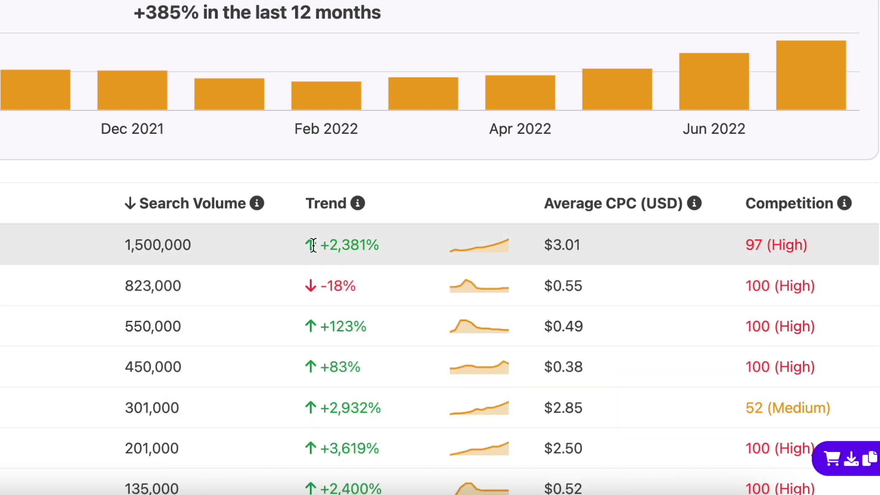
left_click_drag(313, 248, 379, 248)
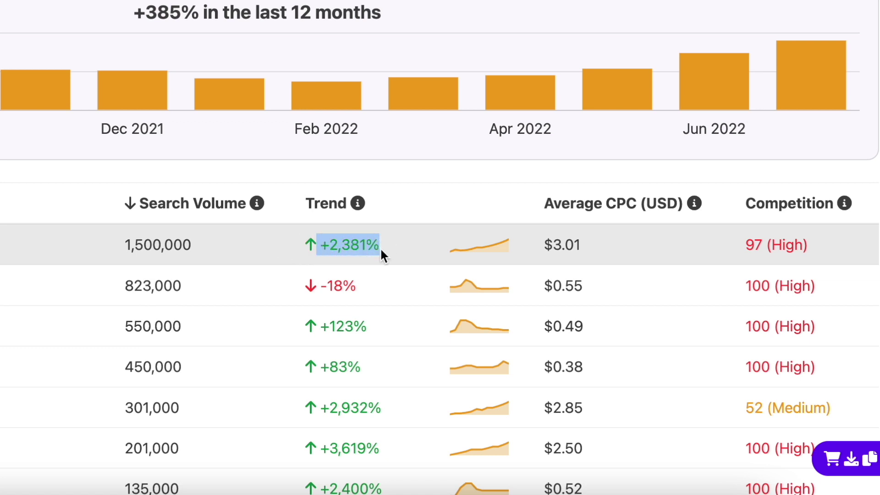
left_click(380, 247)
mouse_move(695, 204)
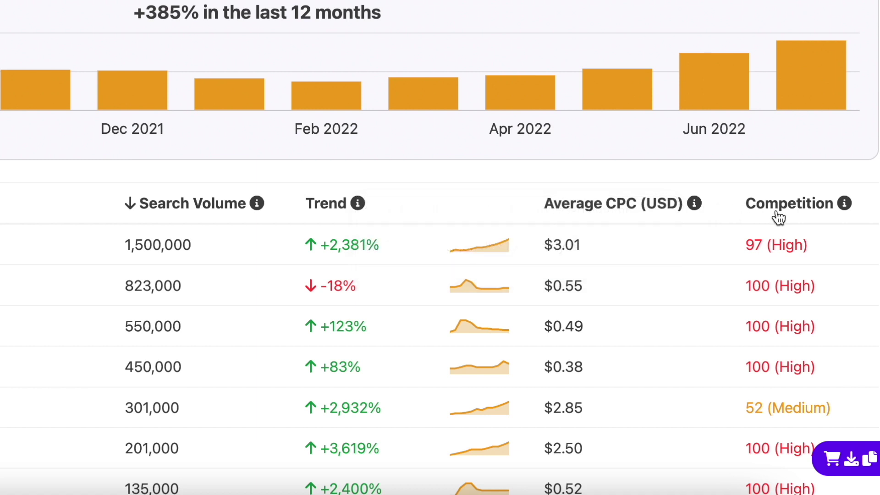
mouse_move(841, 206)
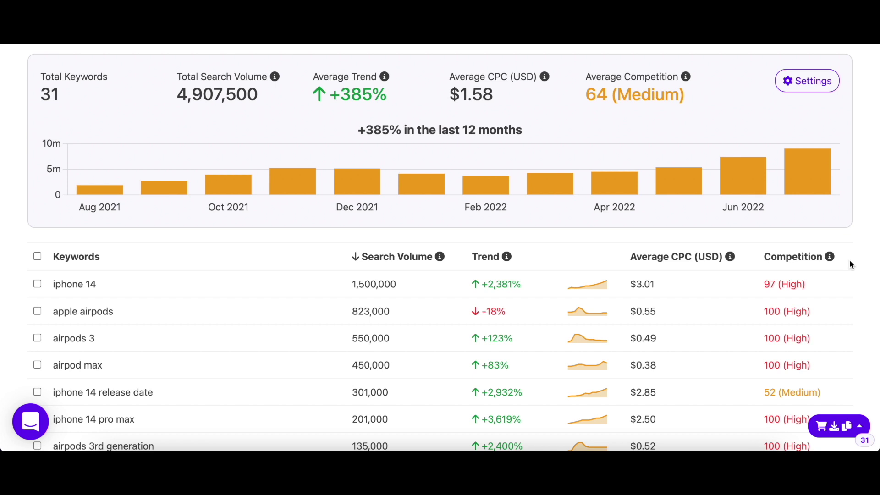
scroll(850, 265, "down", 5)
scroll(850, 265, "down", 5)
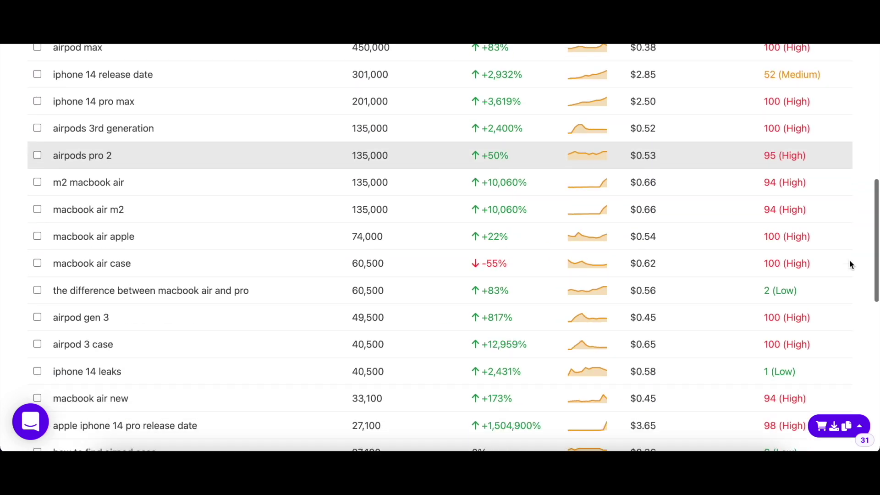
scroll(850, 265, "down", 2)
scroll(848, 264, "down", 4)
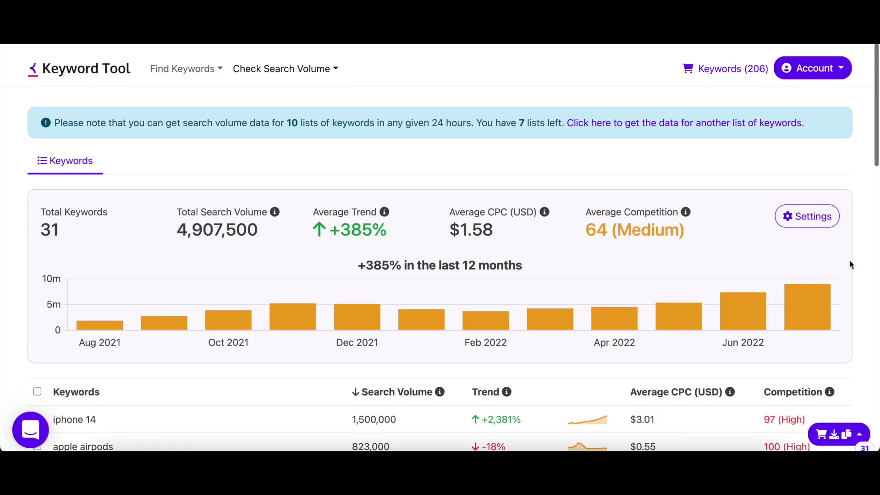
scroll(849, 265, "down", 1)
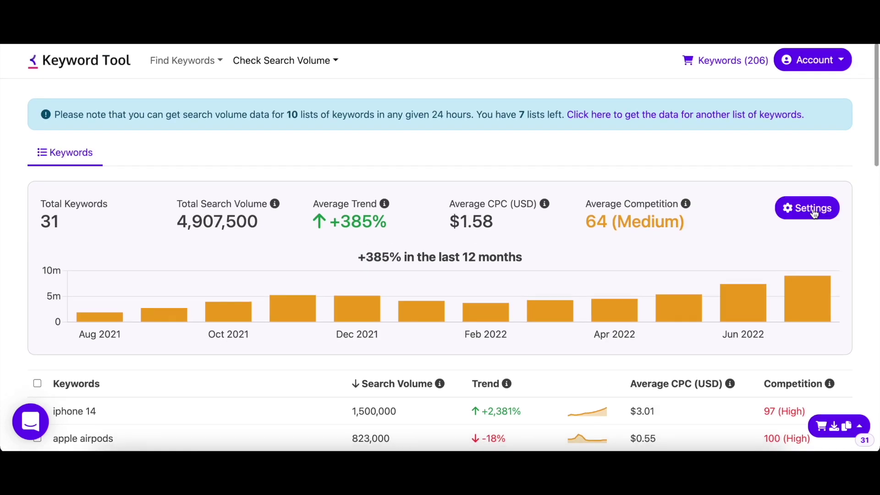
left_click(813, 209)
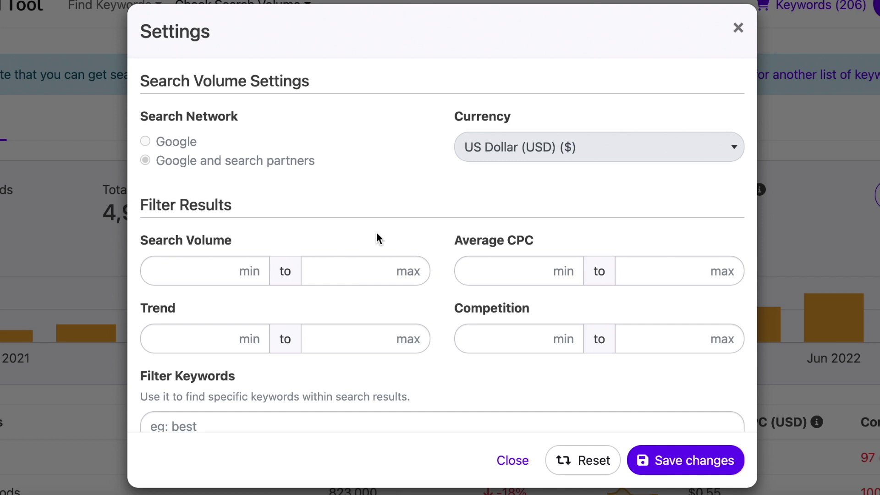
Step: Set Search Volume min to 40000 and Trend min to 1, then save the filters
left_click(205, 271)
type("400000")
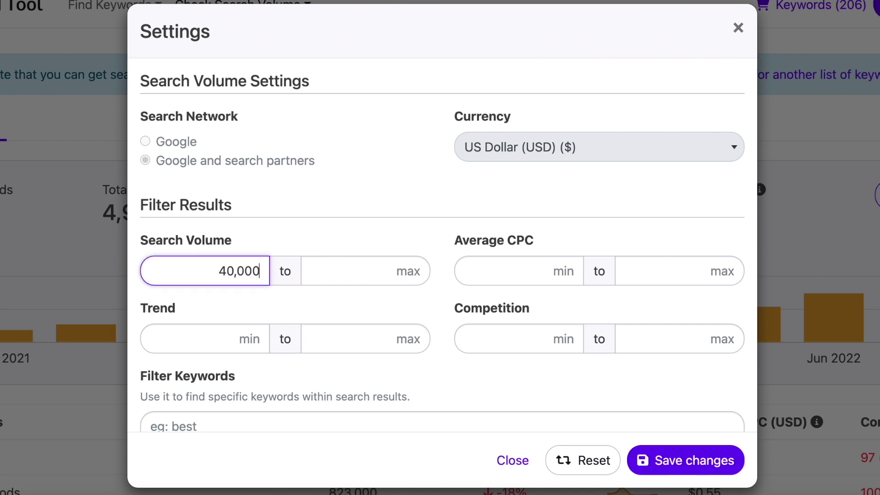
left_click(220, 339)
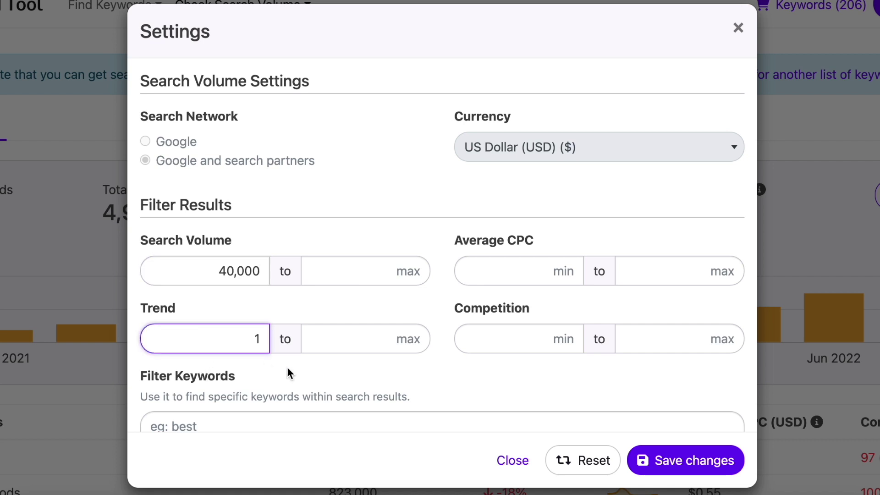
left_click(450, 398)
scroll(450, 398, "down", 5)
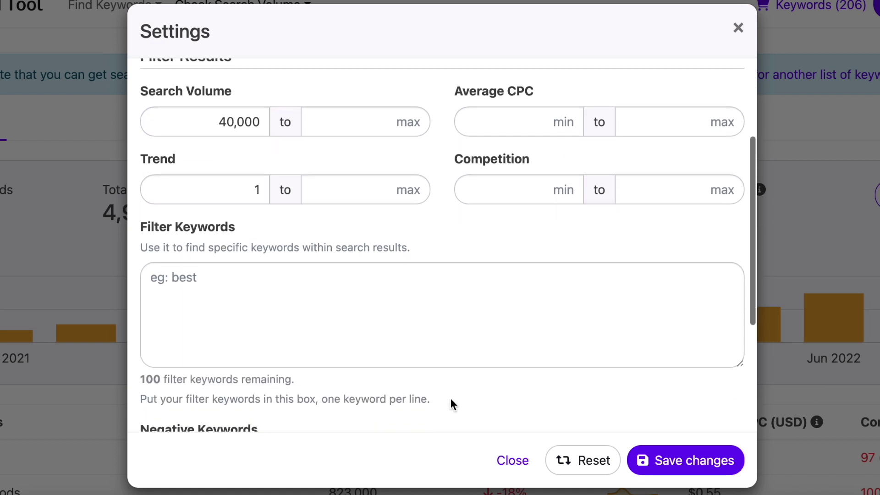
scroll(450, 397, "down", 1)
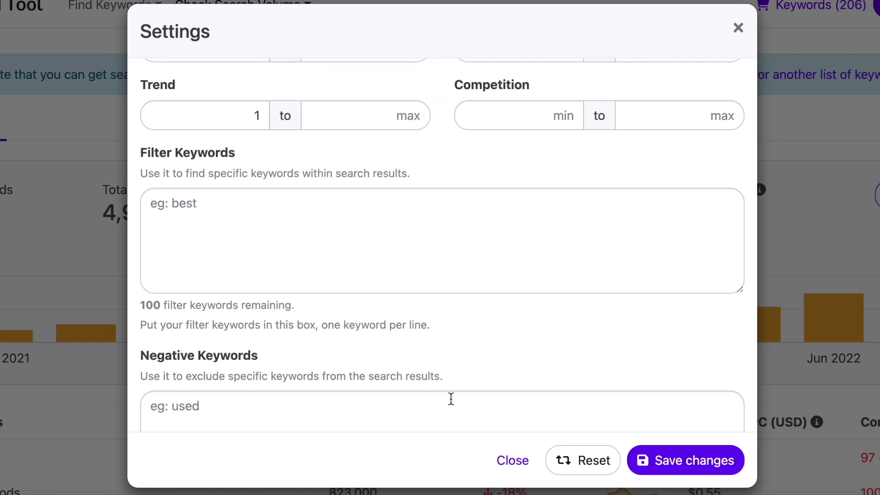
scroll(451, 399, "down", 3)
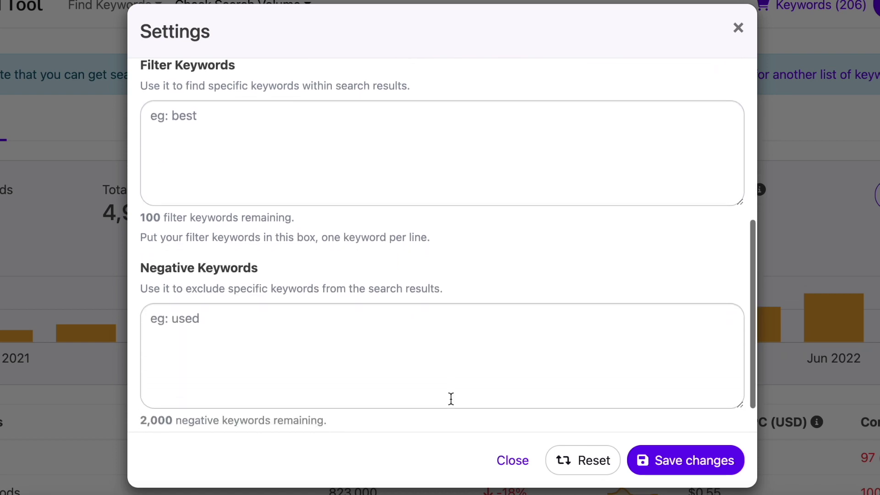
left_click(642, 460)
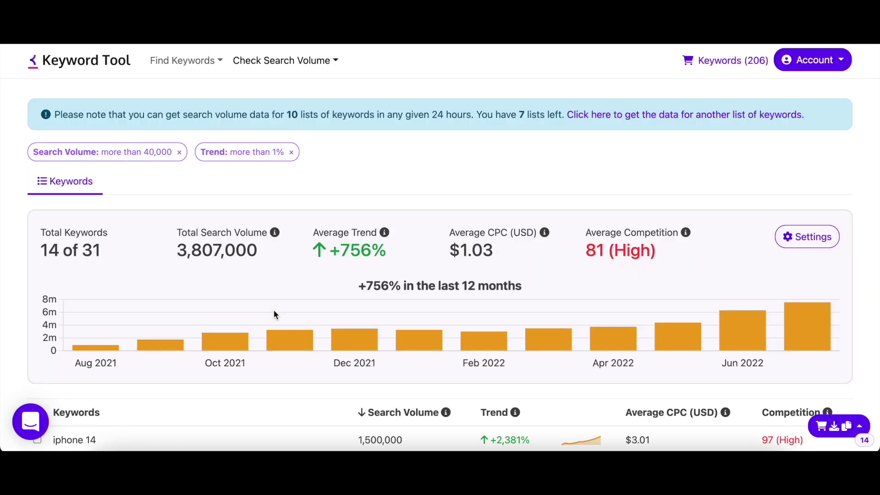
Step: Add all 14 filtered keywords to the keyword basket from the export options
left_click_drag(37, 251, 103, 254)
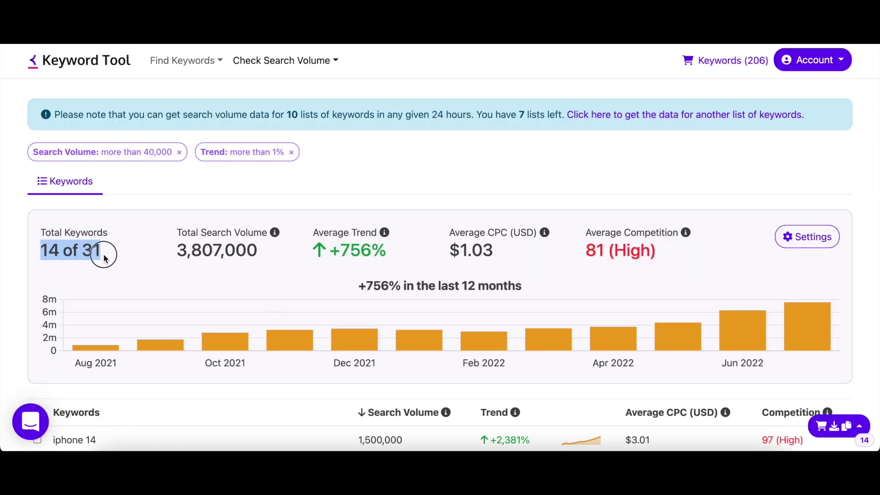
left_click(141, 264)
scroll(276, 389, "down", 4)
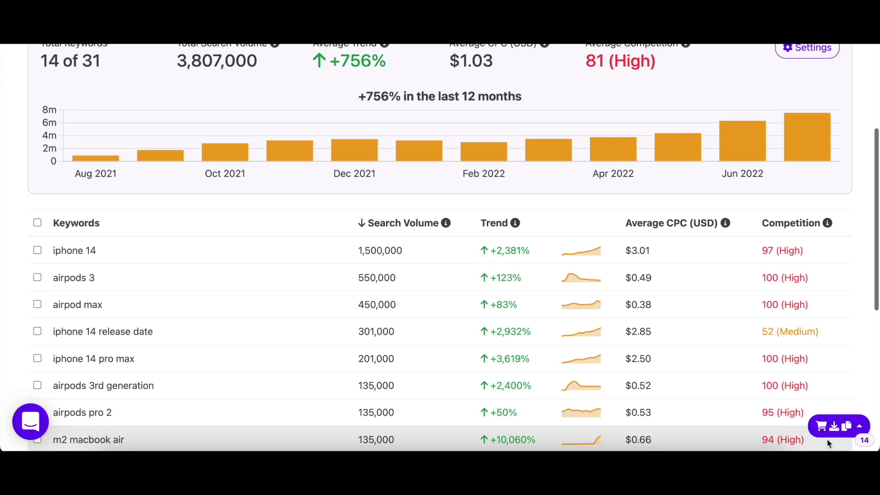
left_click(860, 427)
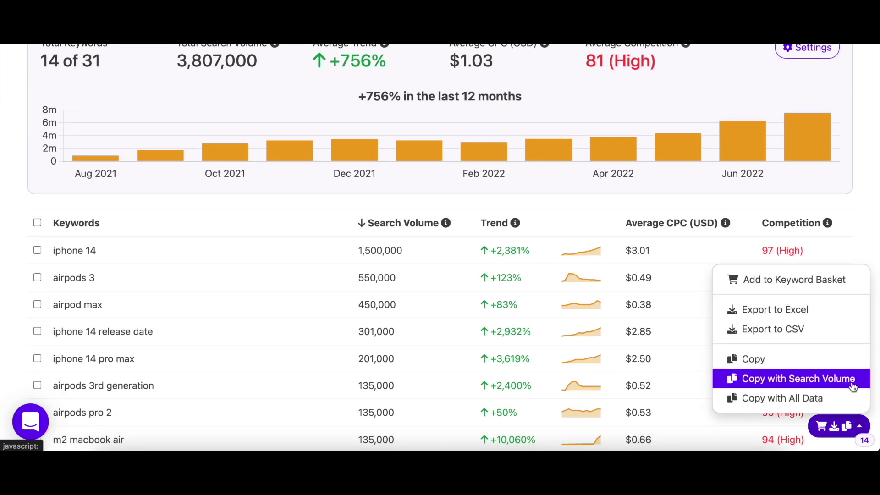
left_click(827, 287)
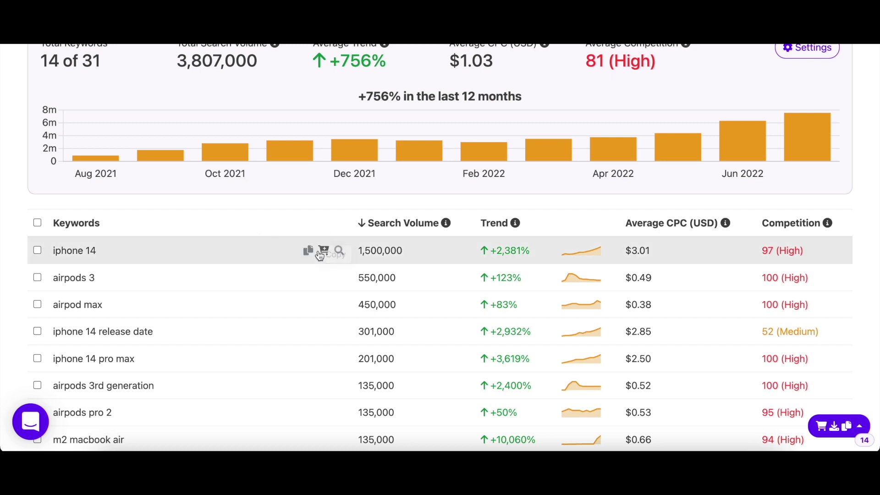
left_click(337, 251)
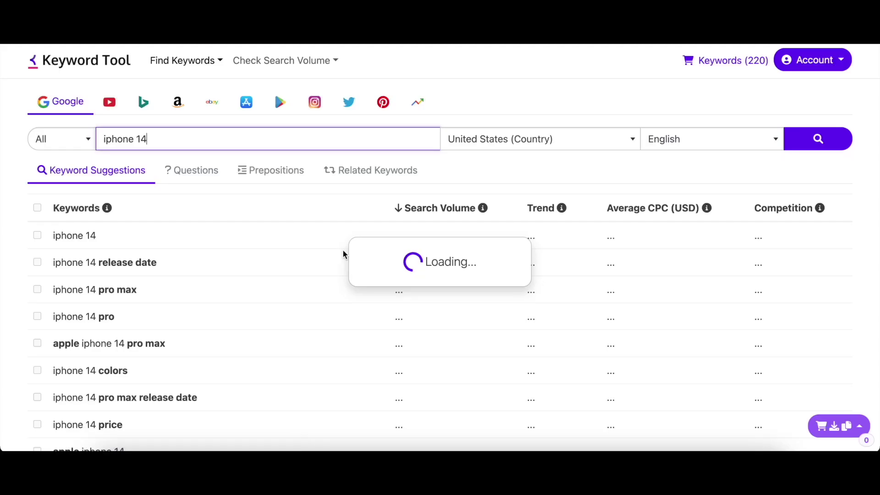
Step: Scroll through the 674 iphone 14 suggestions totalling 2,210,670 searches
scroll(344, 254, "down", 4)
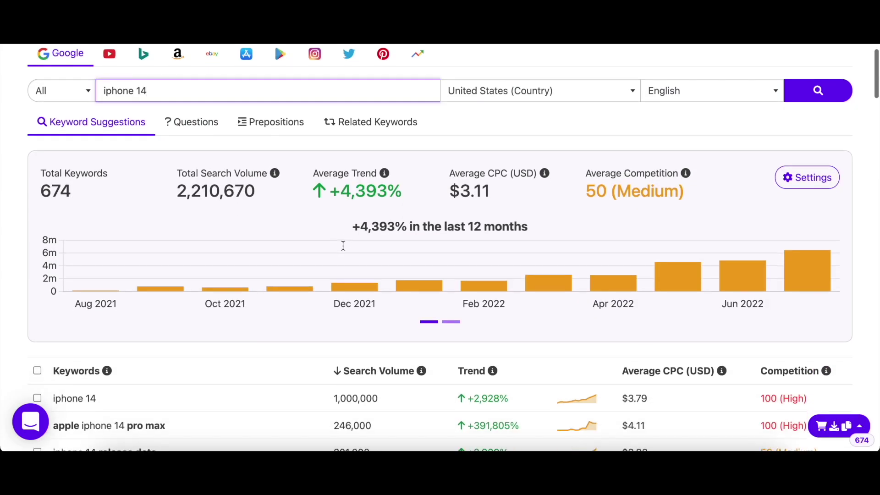
scroll(343, 248, "down", 7)
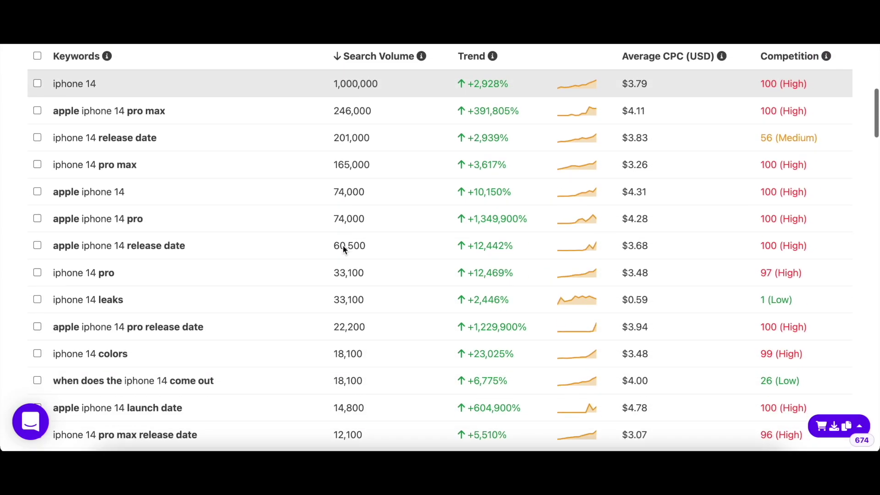
scroll(344, 249, "down", 2)
scroll(344, 248, "up", 10)
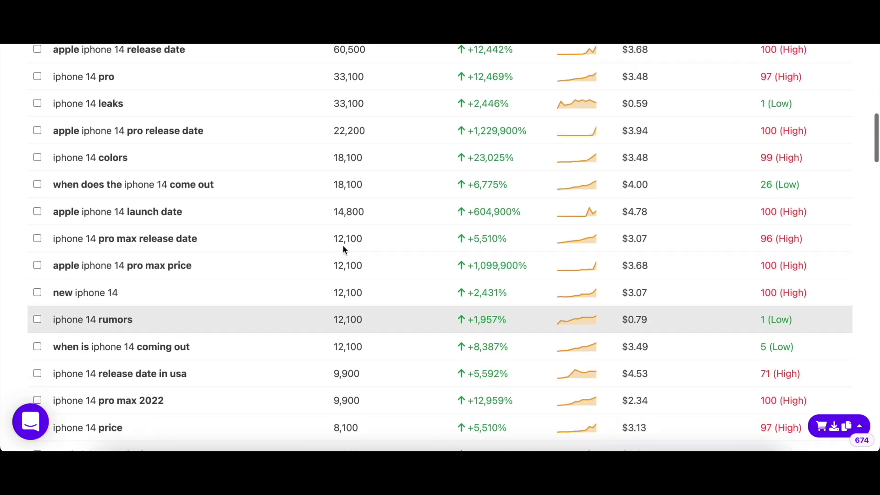
scroll(344, 245, "up", 3)
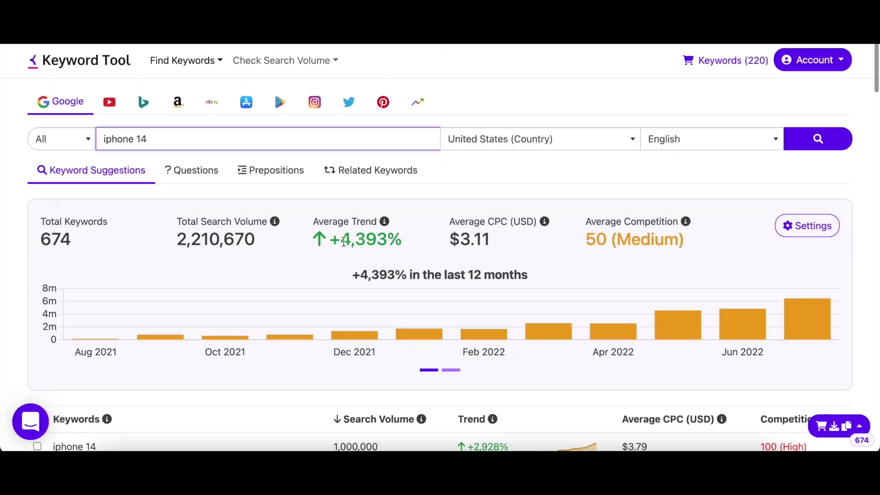
left_click(436, 209)
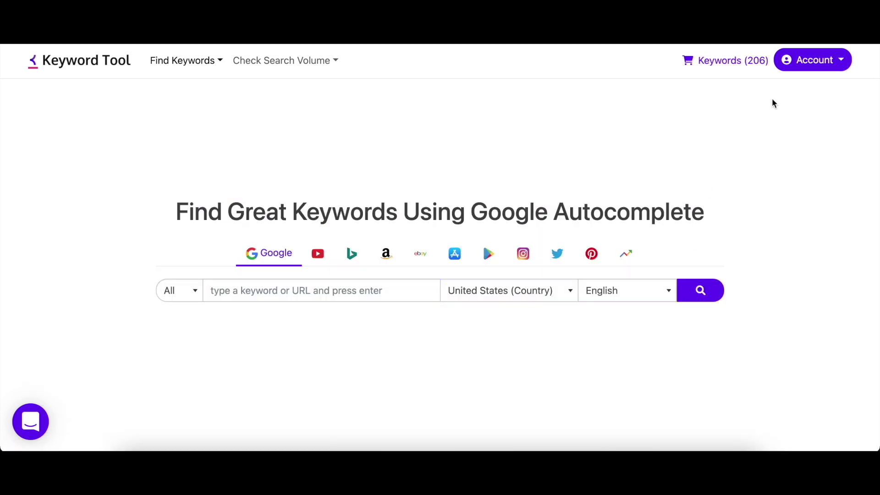
Step: Go to Account > Customer Support and scroll down to the subject and message form
left_click(805, 61)
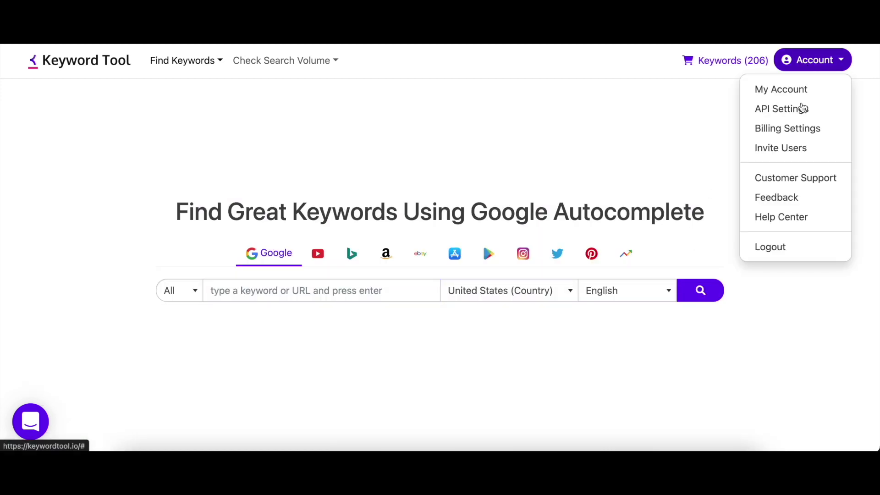
left_click(801, 178)
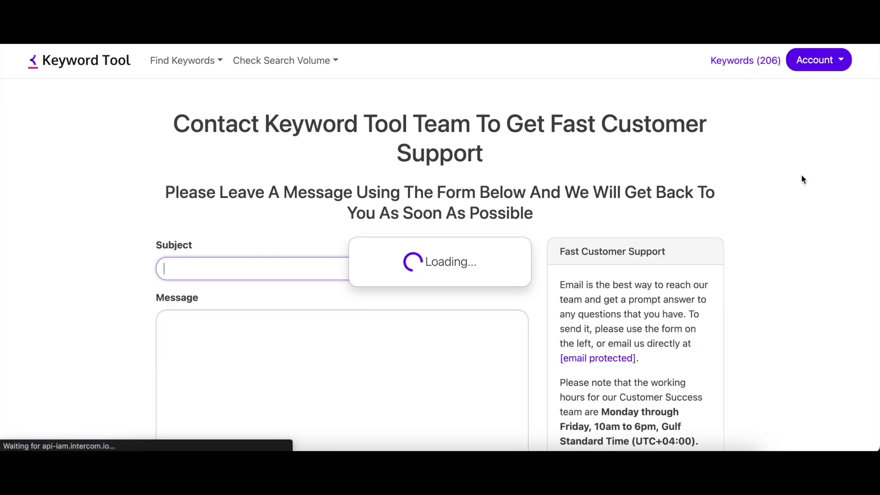
scroll(772, 267, "down", 3)
scroll(773, 267, "down", 1)
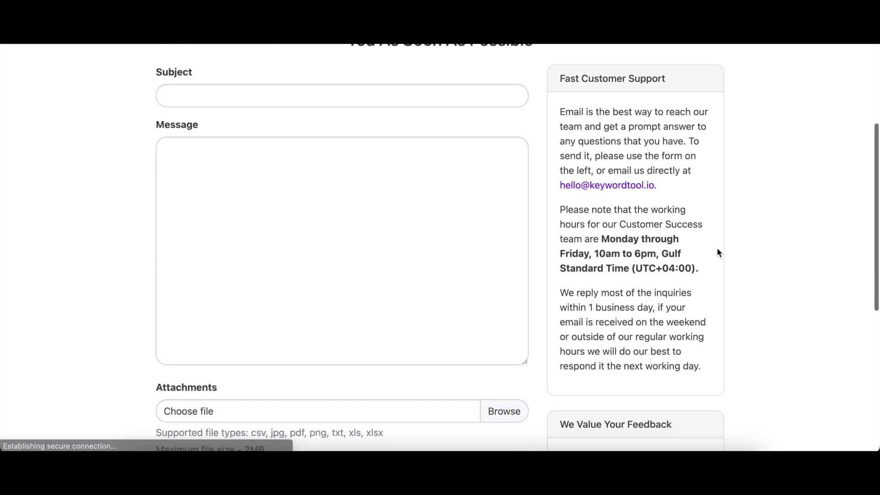
left_click_drag(657, 185, 636, 182)
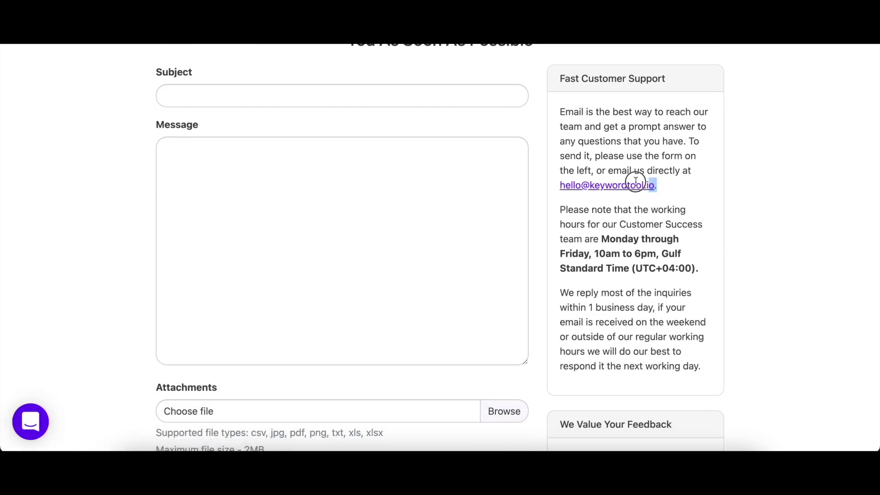
left_click(553, 183)
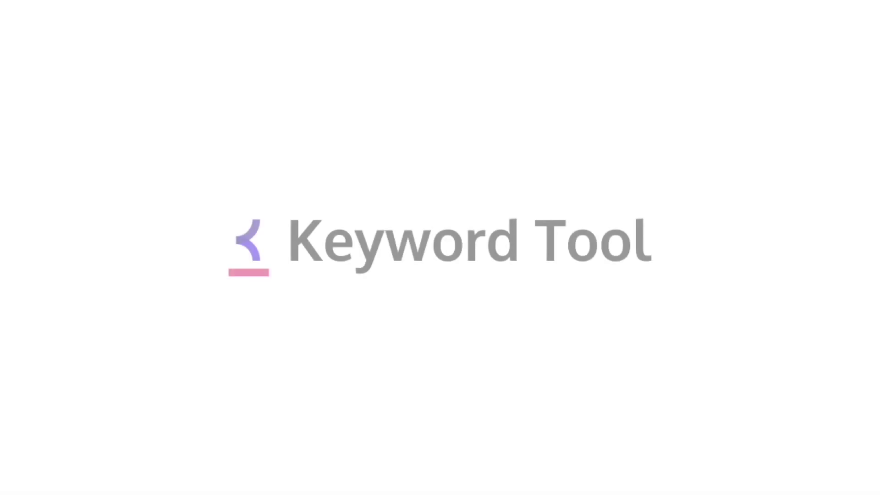